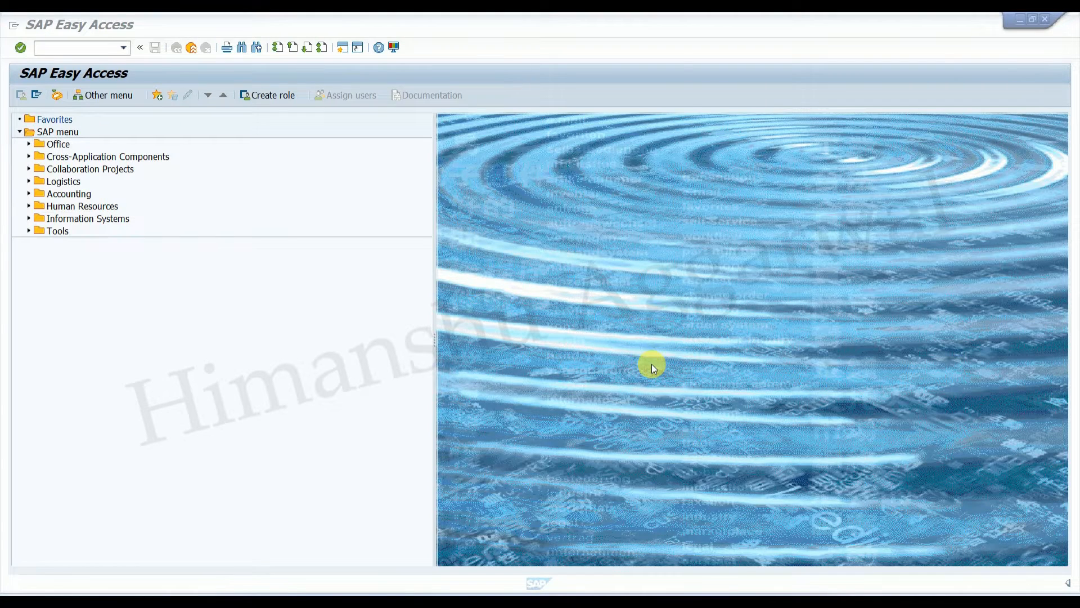
# Step: Start a vendor invoice for company code HP01 with transaction FB60 and choose TDS Vendor as the vendor
pyautogui.click(94, 49)
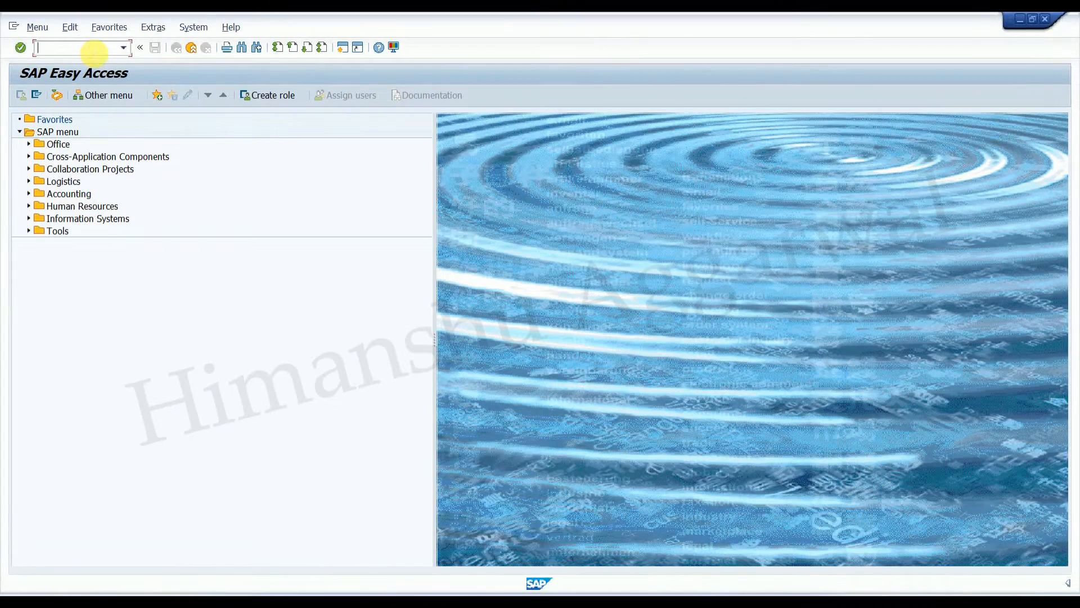
pyautogui.write('fb60')
pyautogui.press('Return')
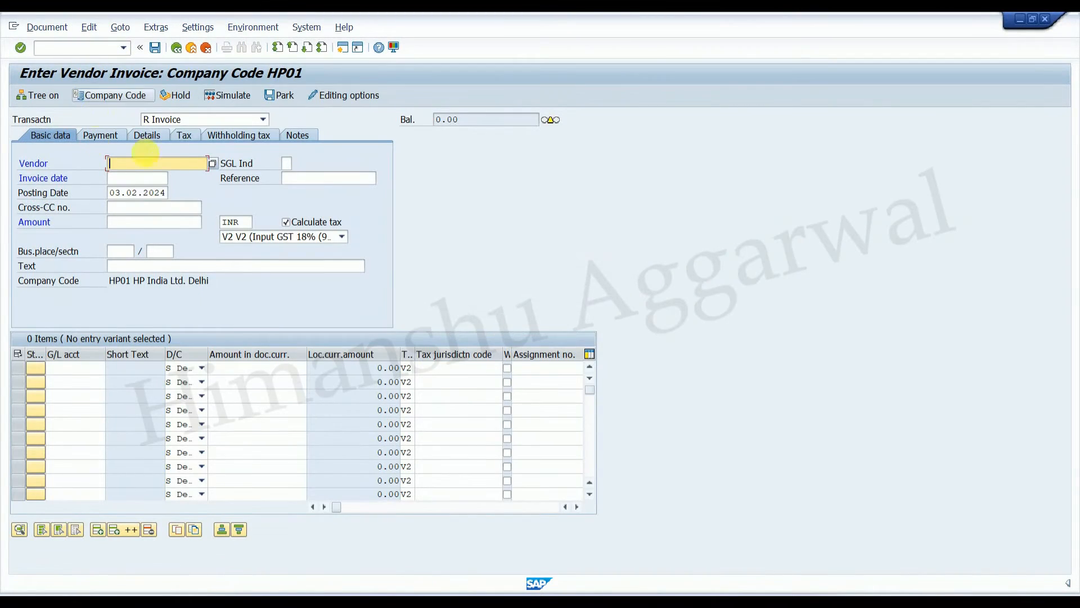
pyautogui.click(212, 164)
pyautogui.click(564, 525)
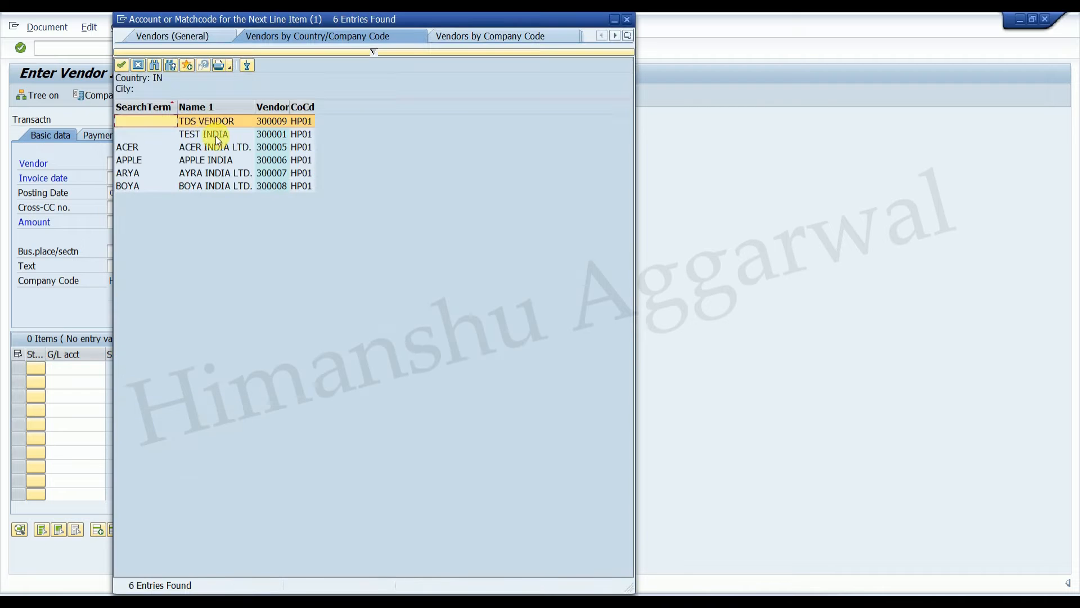
pyautogui.doubleClick(206, 123)
# Step: Set both the invoice date and the posting date to 01.12.2023
pyautogui.click(144, 180)
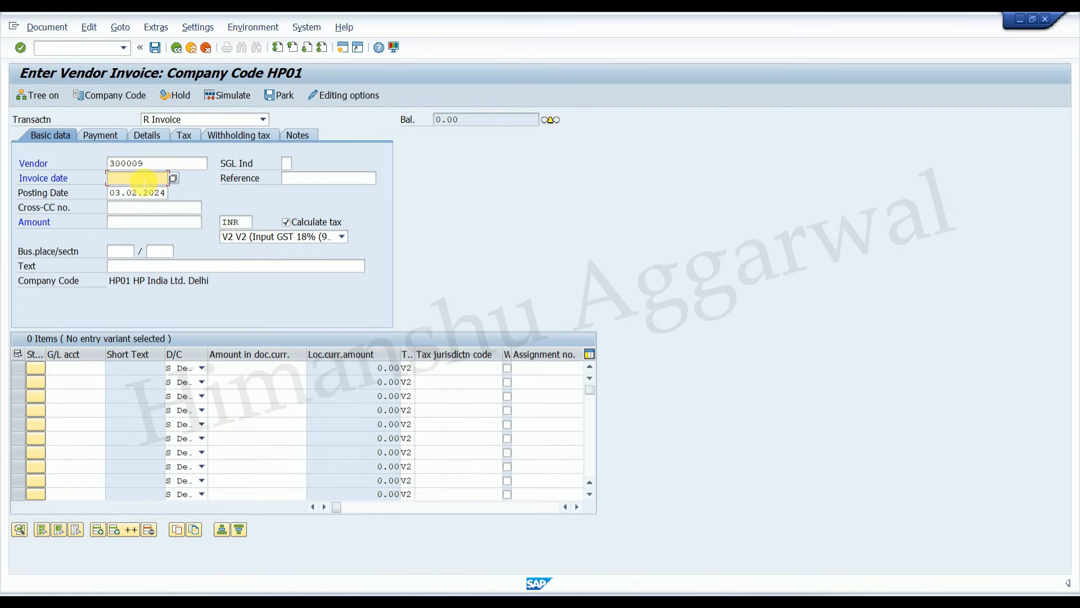
pyautogui.click(129, 189)
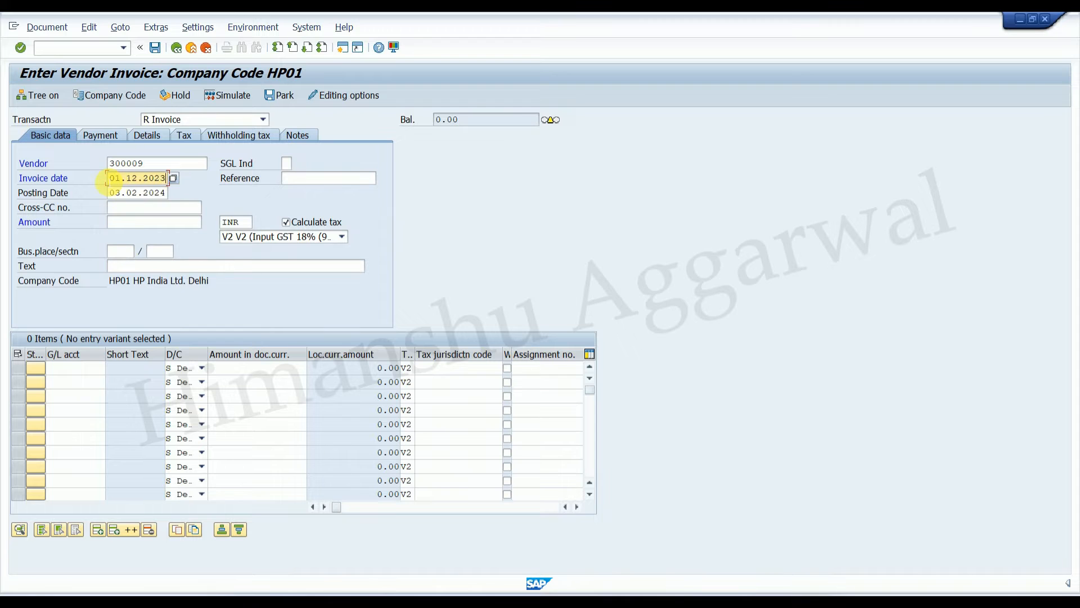
pyautogui.click(153, 193)
pyautogui.click(134, 205)
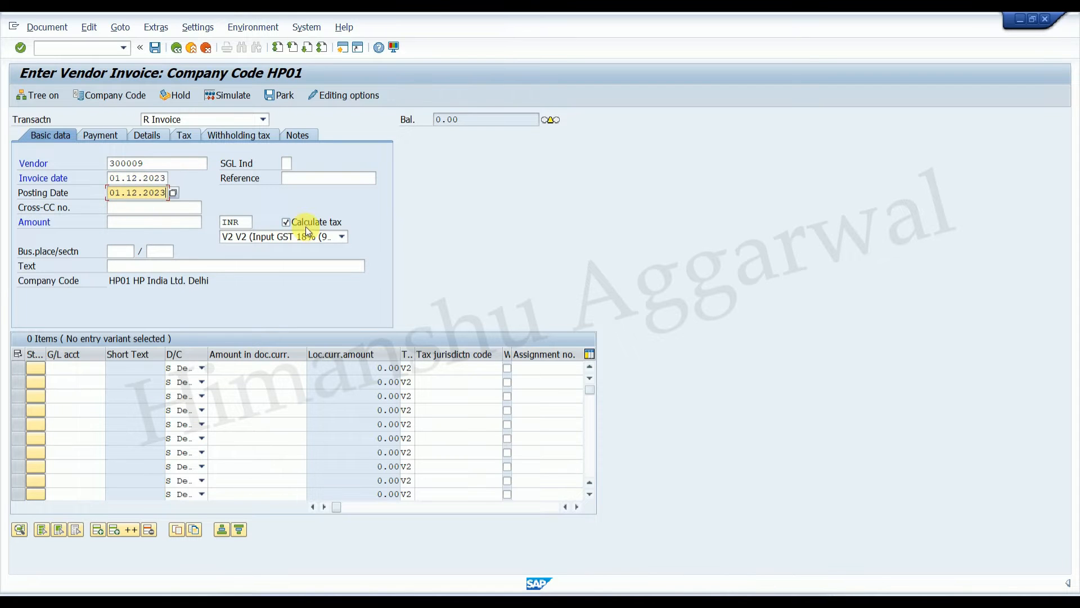
# Step: Turn off automatic tax calculation for the invoice and clear its tax code
pyautogui.click(307, 226)
pyautogui.click(317, 237)
pyautogui.press('Return')
pyautogui.press('Return')
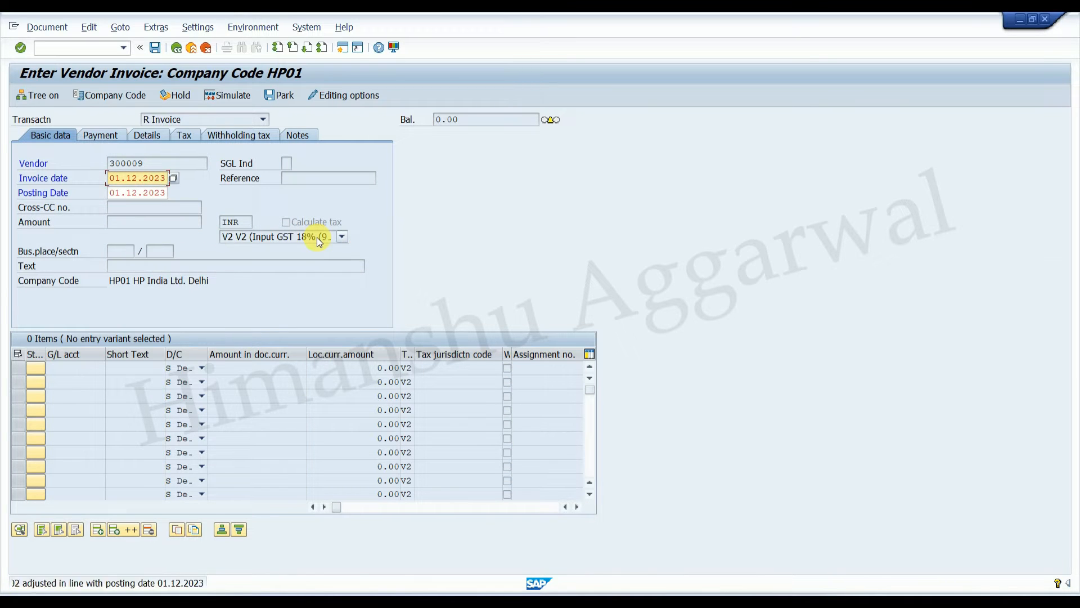
pyautogui.press('Return')
pyautogui.click(316, 237)
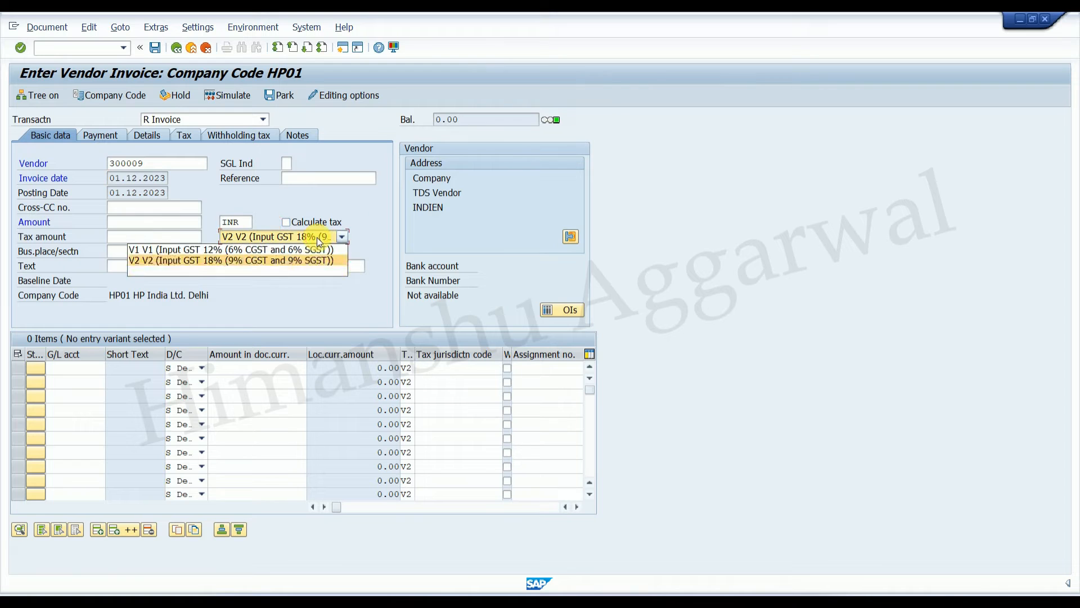
pyautogui.click(294, 276)
# Step: Enter an invoice amount of 10000 INR and choose DELH as both business place and section
pyautogui.click(128, 223)
pyautogui.write('10000')
pyautogui.click(123, 252)
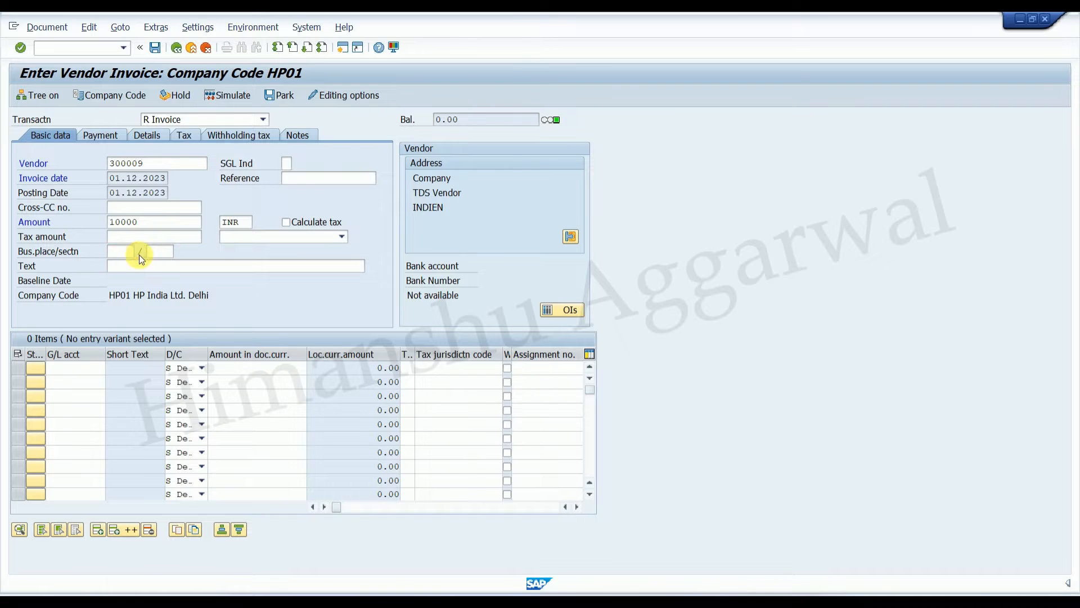
pyautogui.press('F4')
pyautogui.doubleClick(177, 97)
pyautogui.click(162, 251)
pyautogui.click(174, 251)
pyautogui.doubleClick(185, 95)
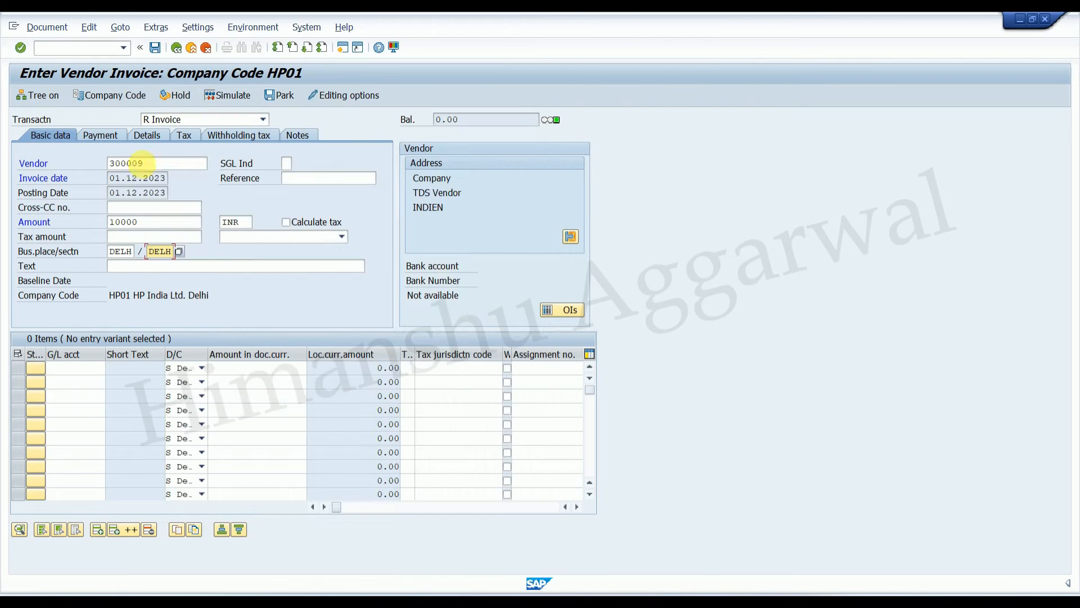
# Step: Add a debit line for the Professional fee G/L account that takes over the full invoice amount
pyautogui.click(78, 367)
pyautogui.click(72, 377)
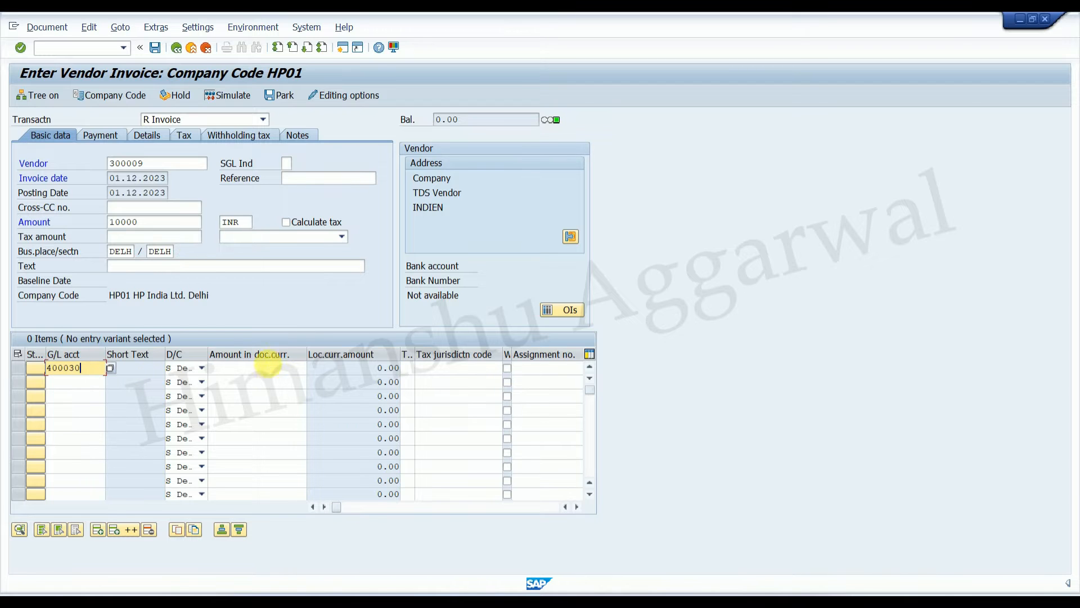
pyautogui.click(266, 370)
pyautogui.write('*')
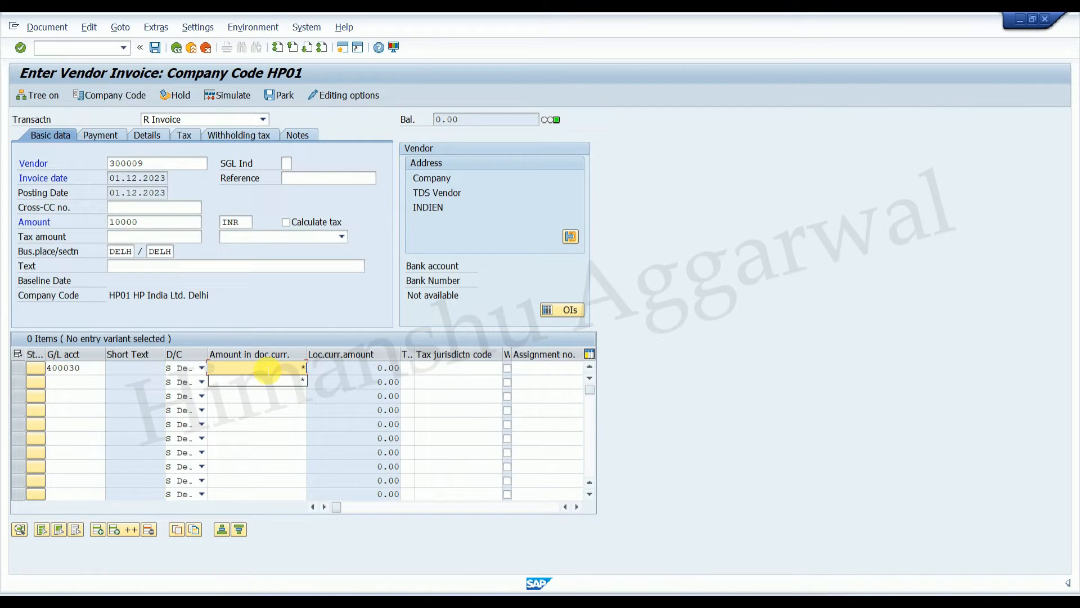
pyautogui.press('Return')
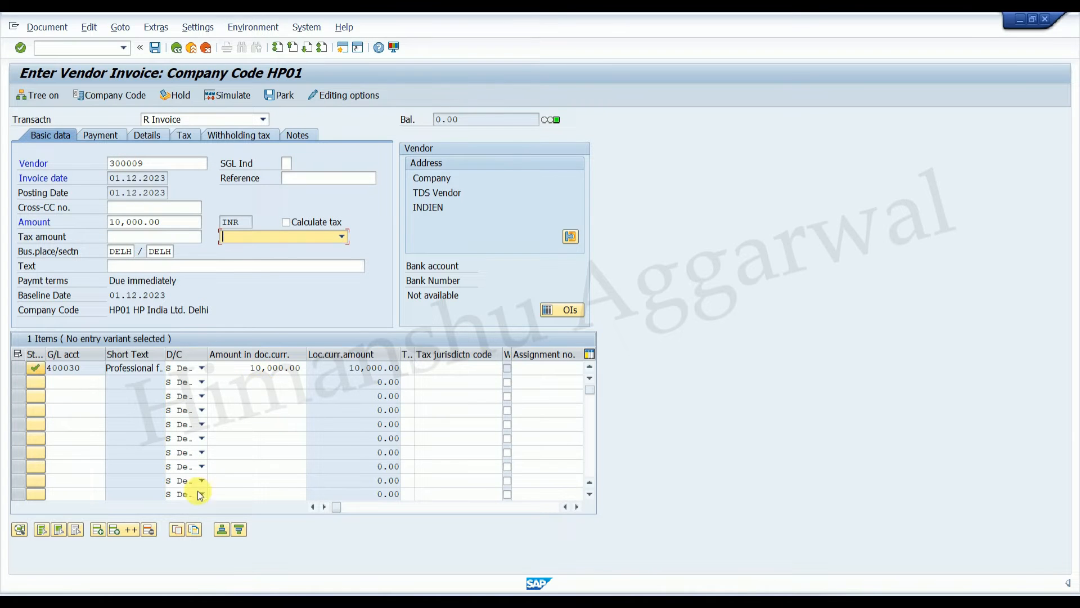
# Step: Simulate the invoice posting to check its line items, and examine the invoice's withholding tax data
pyautogui.click(231, 96)
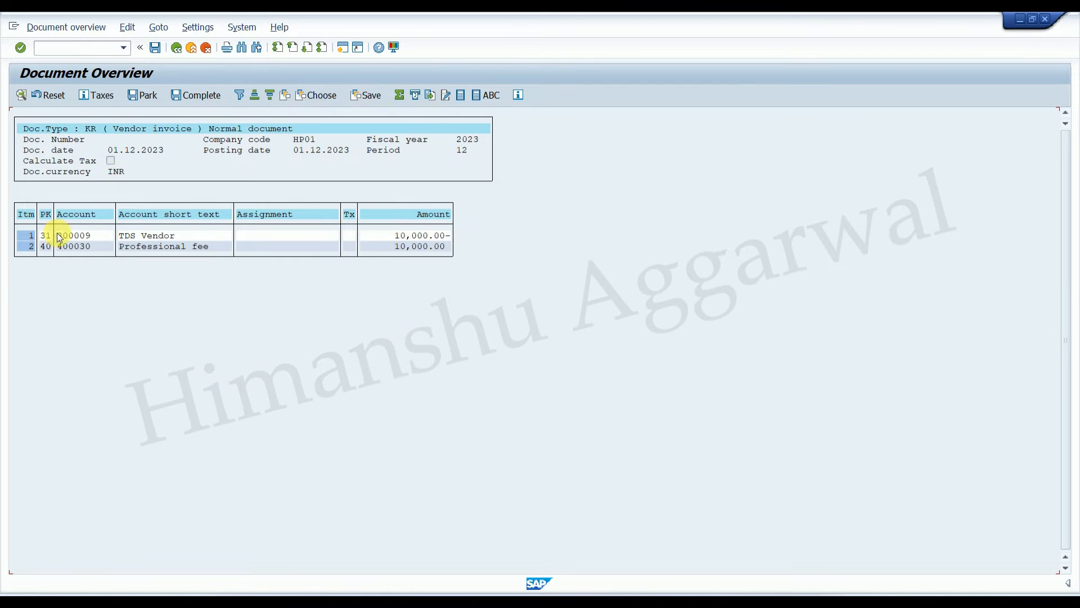
pyautogui.click(176, 48)
pyautogui.click(387, 334)
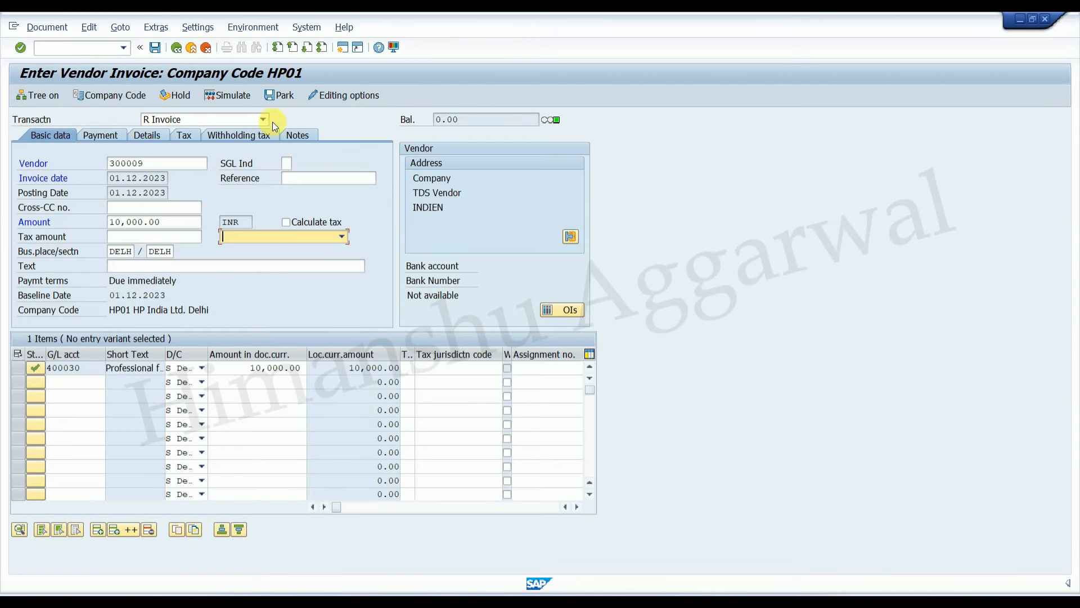
pyautogui.click(251, 136)
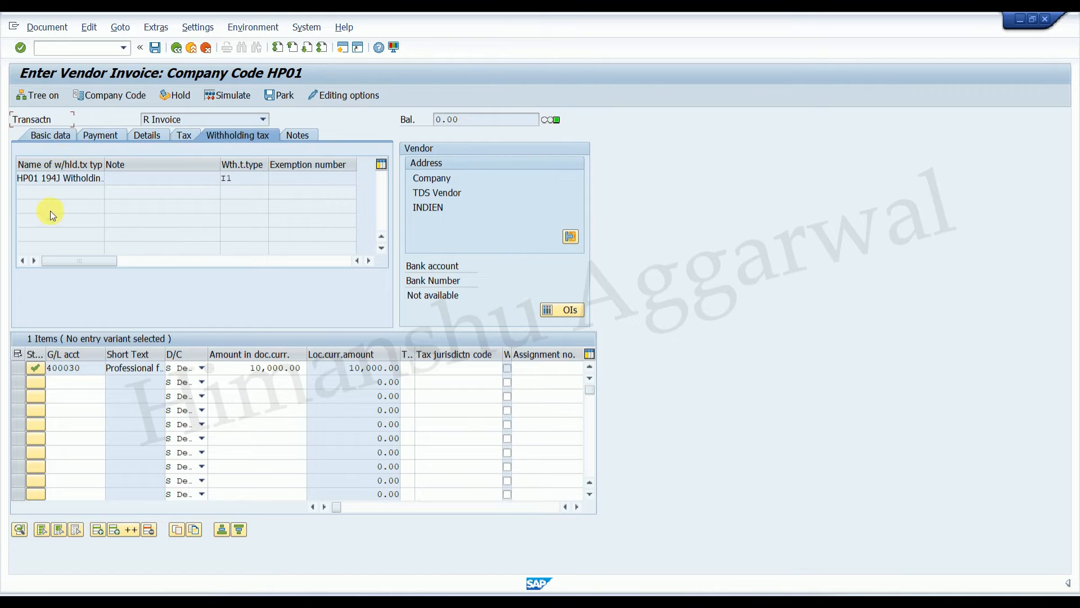
pyautogui.click(44, 134)
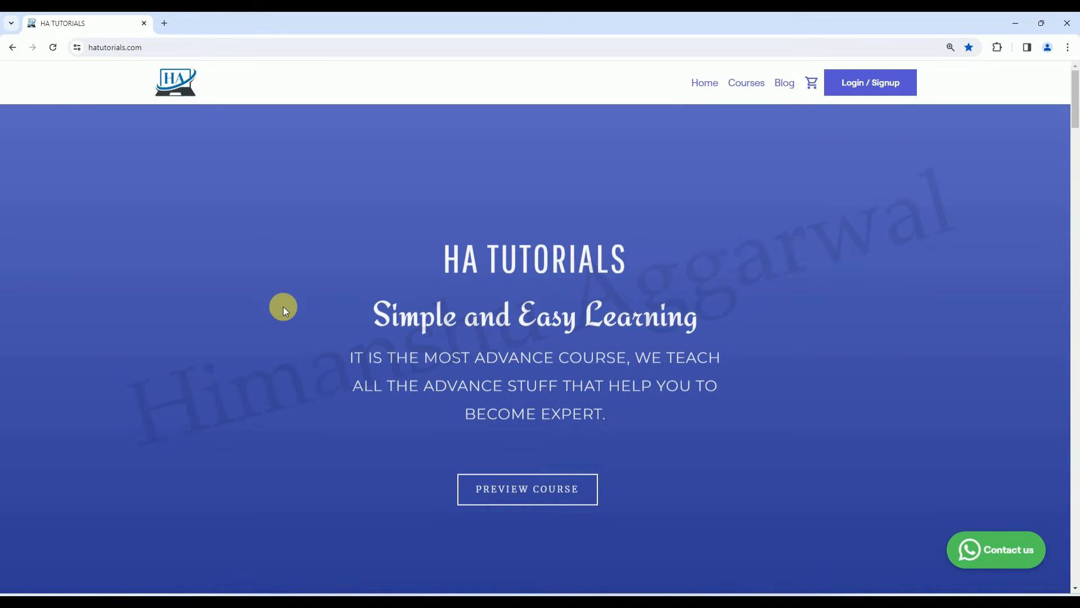
# Step: Look through the SAP course list on the HA Tutorials website, and return to the vendor invoice in SAP
pyautogui.click(747, 83)
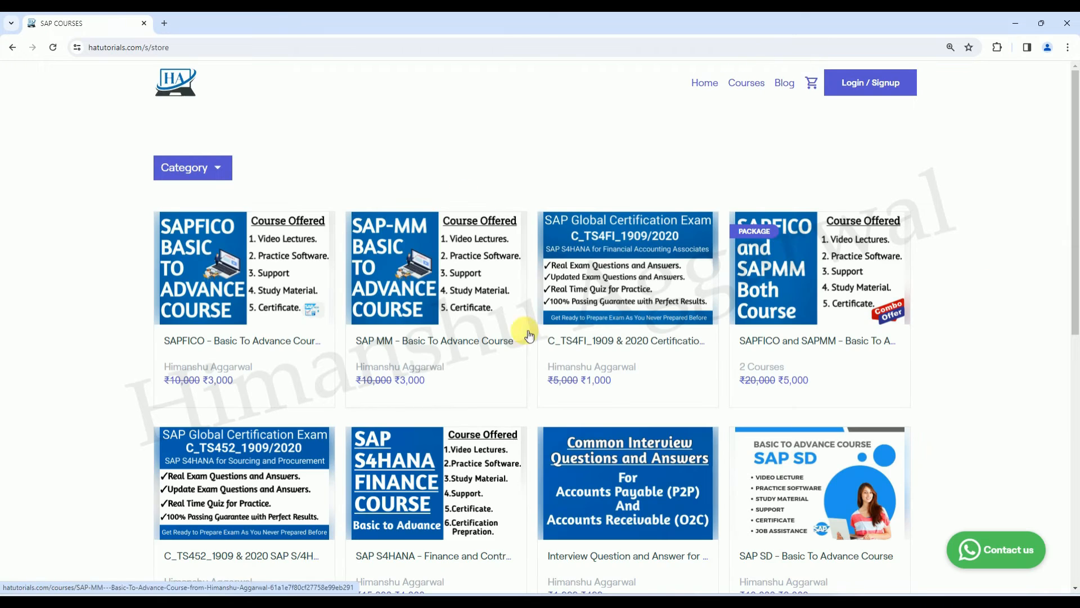
pyautogui.scroll(-1, 1072, 128)
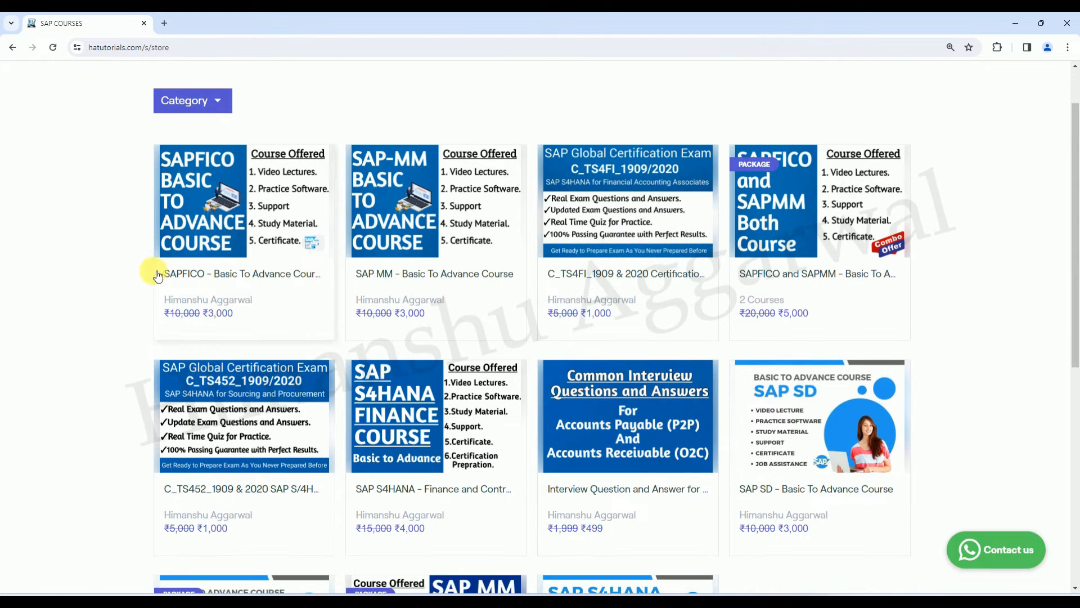
pyautogui.moveTo(1073, 130)
pyautogui.mouseDown()
pyautogui.moveTo(1075, 214)
pyautogui.moveTo(1074, 143)
pyautogui.mouseUp()
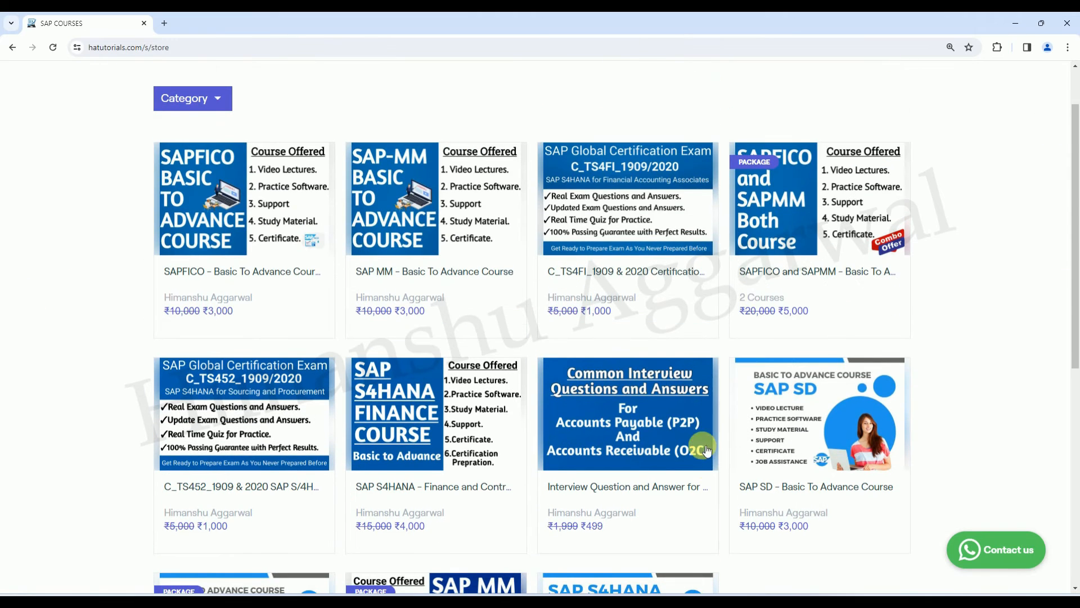
pyautogui.click(732, 563)
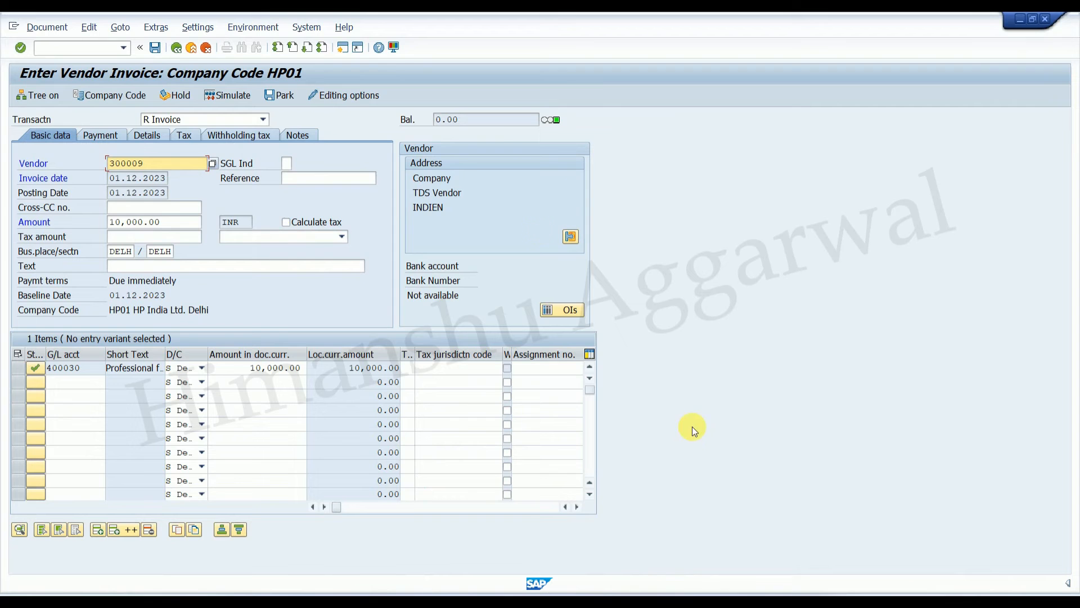
# Step: Recheck the invoice's withholding tax data and simulated line items, and leave the invoice without saving
pyautogui.click(252, 136)
pyautogui.click(47, 136)
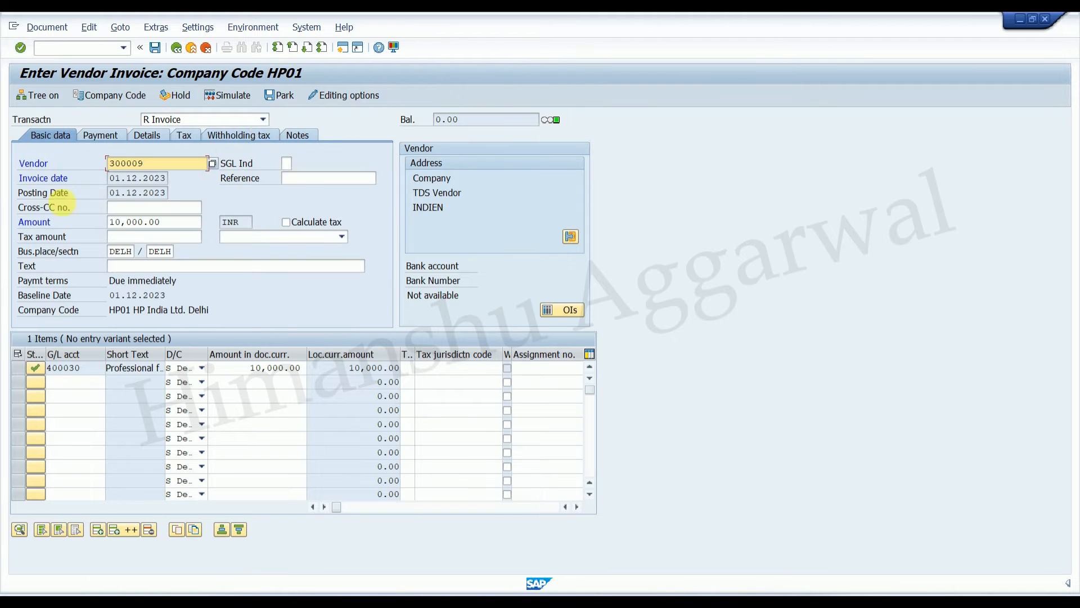
pyautogui.click(224, 98)
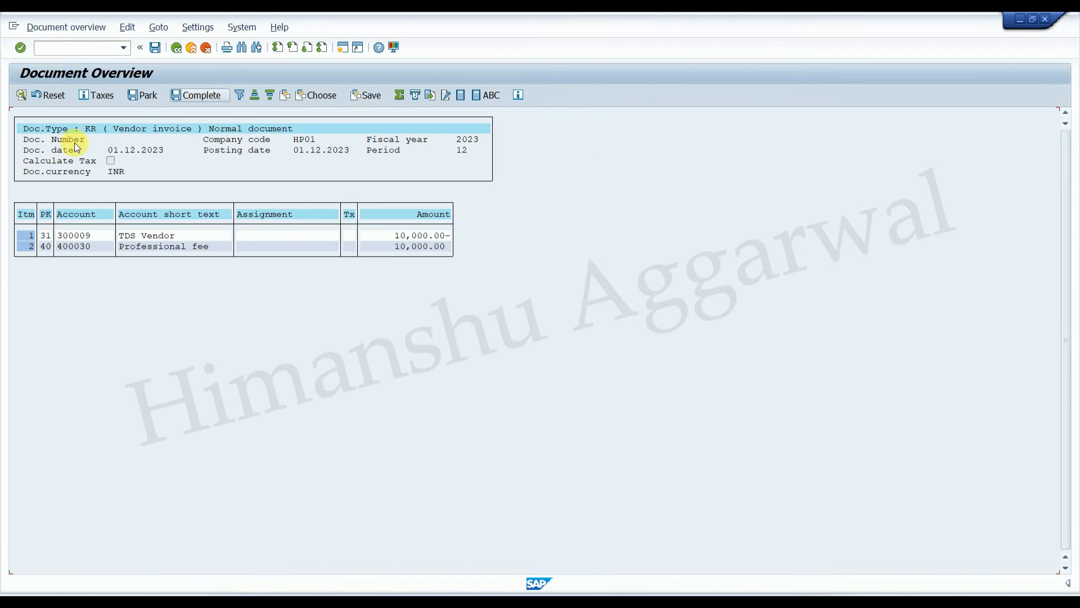
pyautogui.click(176, 47)
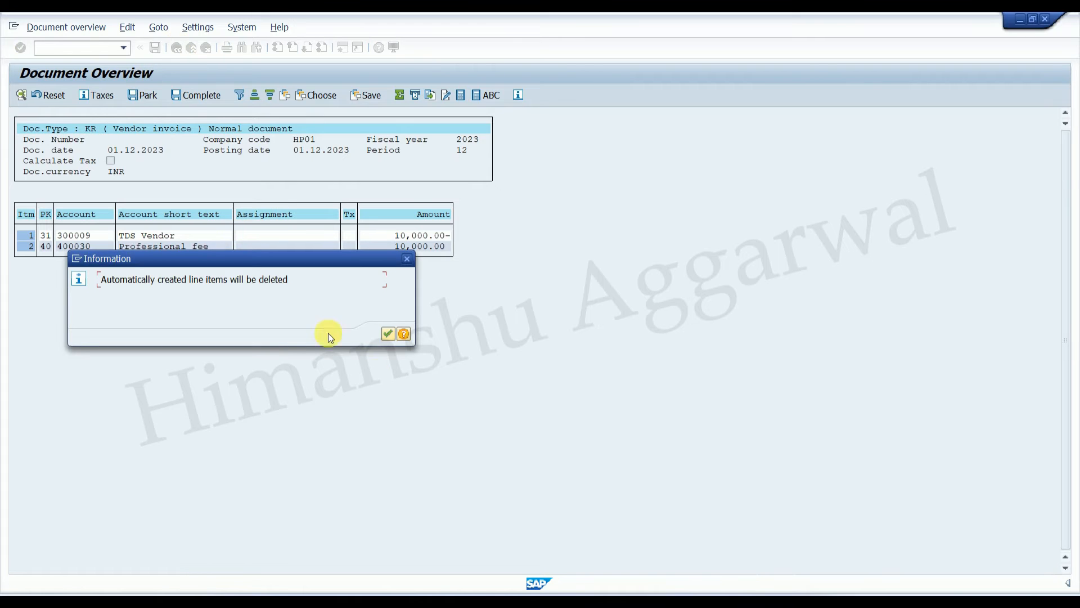
pyautogui.click(387, 335)
pyautogui.click(177, 48)
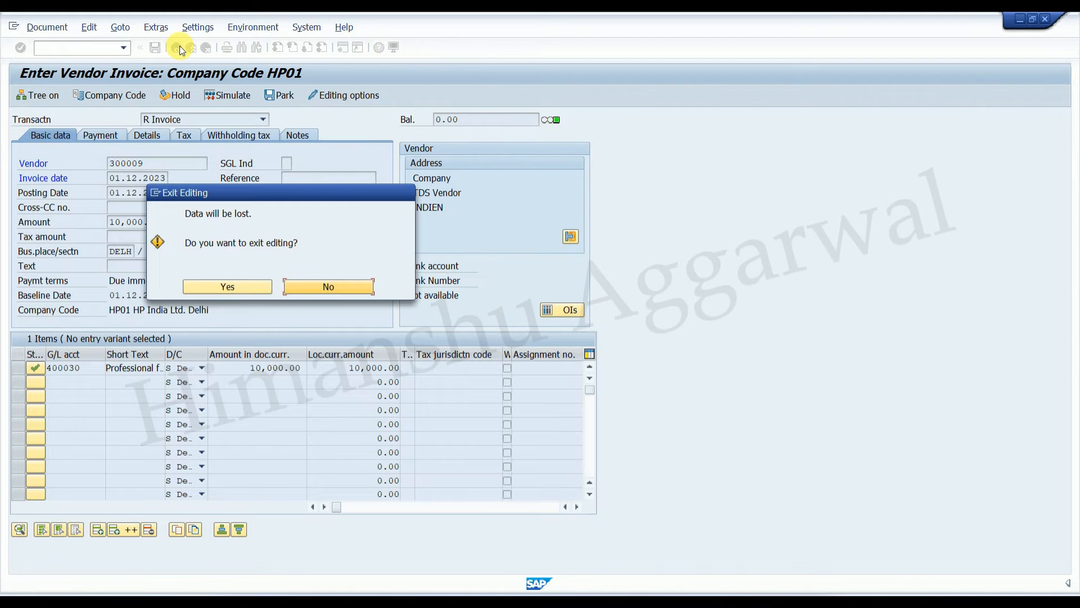
pyautogui.click(254, 289)
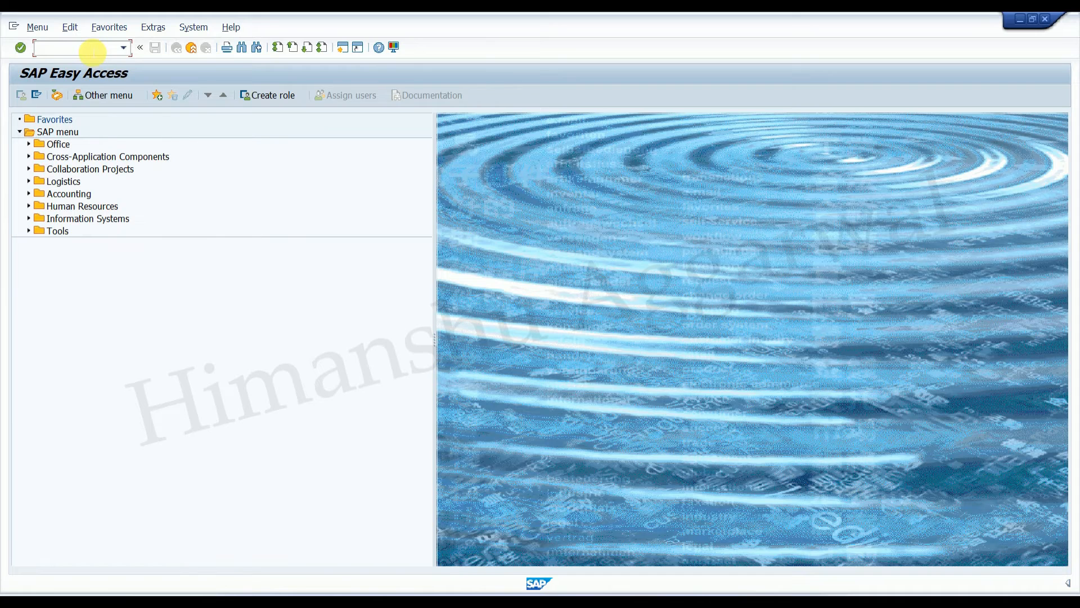
# Step: Open the posting key configuration with transaction OB41 and show the details of vendor invoice posting key 31
pyautogui.write('ob41')
pyautogui.press('Return')
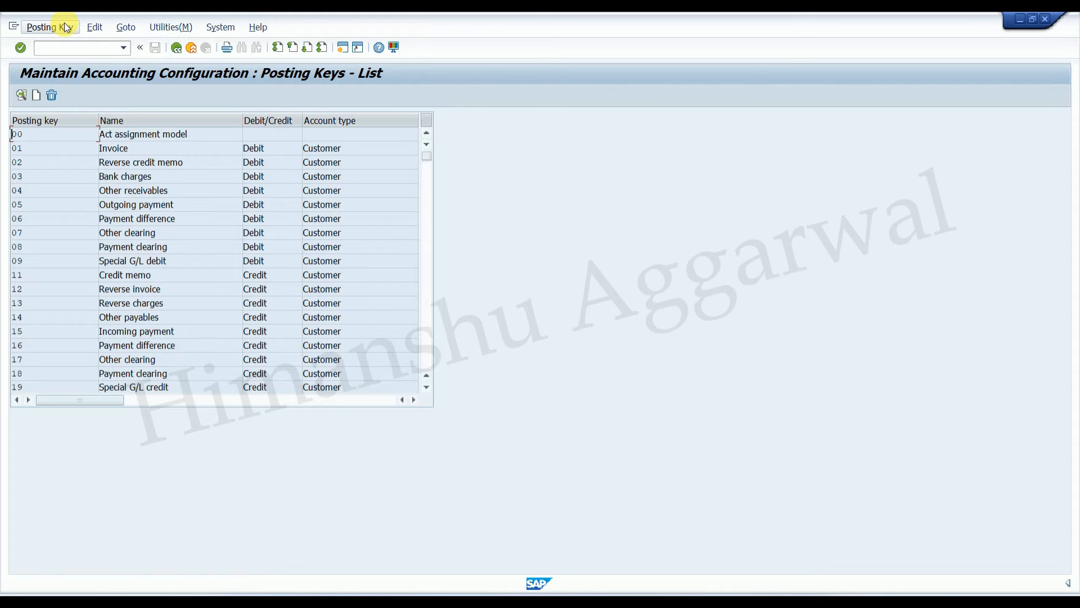
pyautogui.press('pagedown')
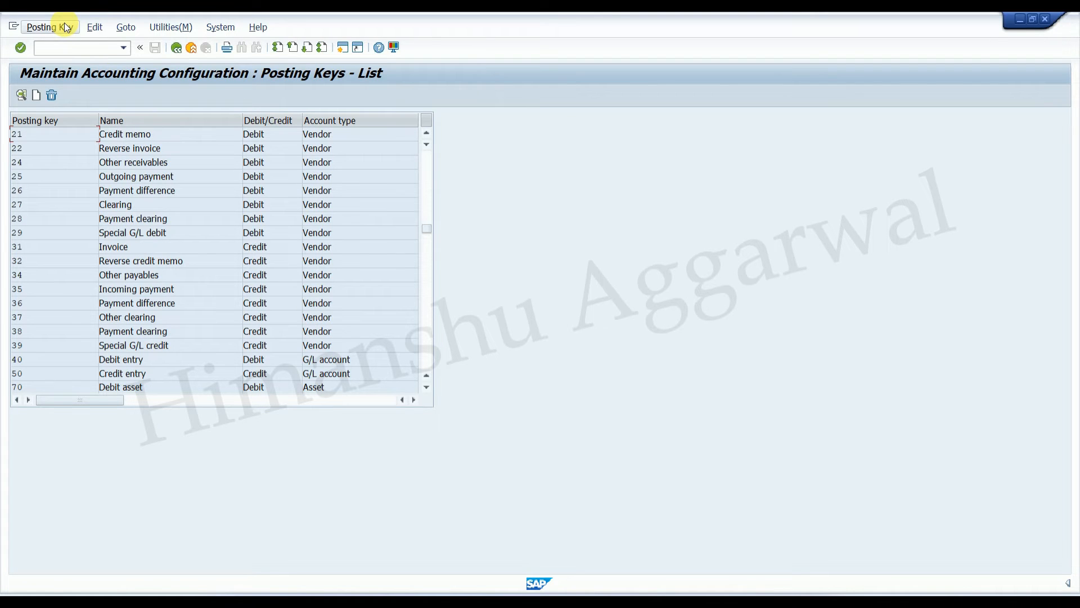
pyautogui.press('pagedown')
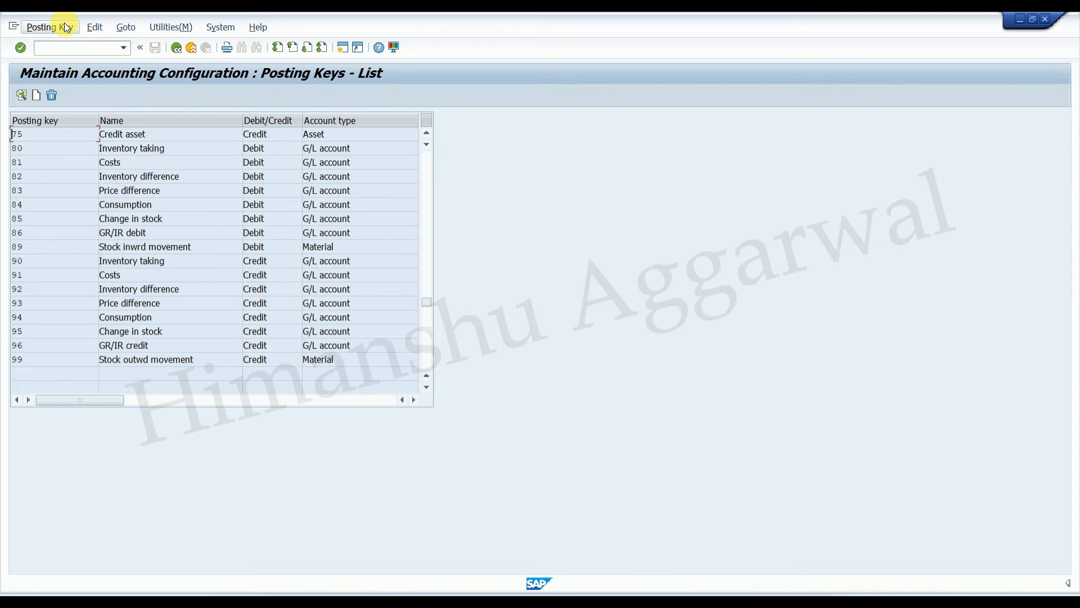
pyautogui.press('pageup')
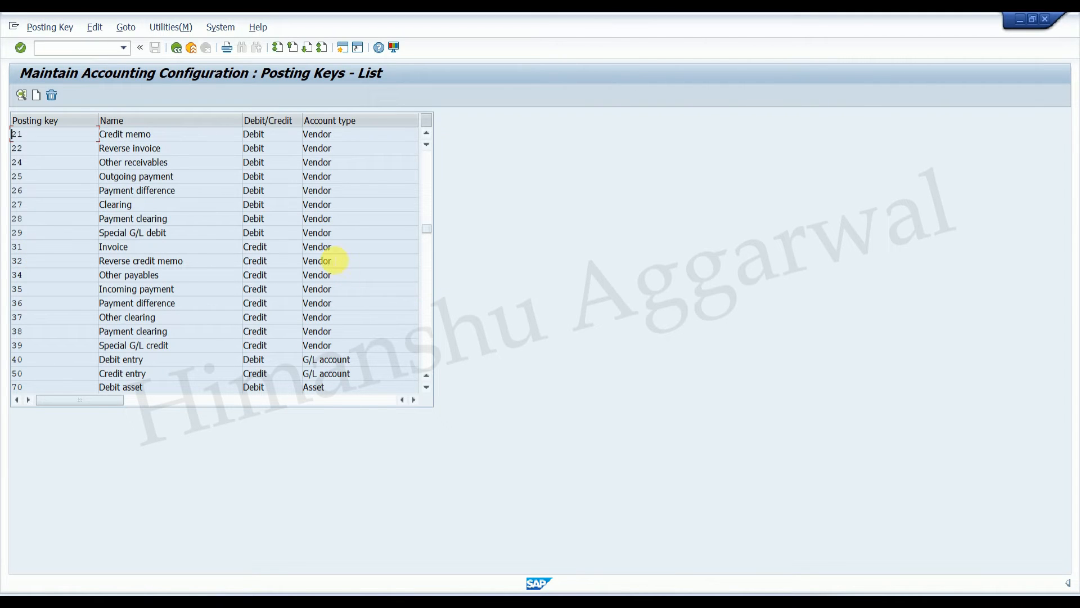
pyautogui.doubleClick(40, 251)
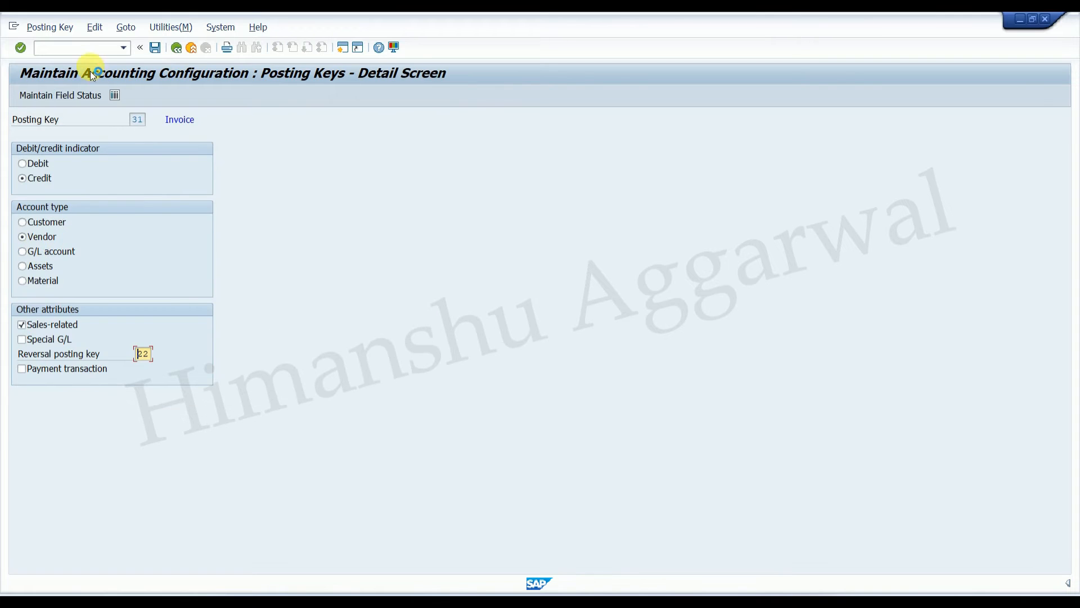
# Step: Make Withholding Tax Code and Withholding Tax Amounts optional entries in posting key 31's Taxes field status, and save under customizing request DM0K900011
pyautogui.click(59, 99)
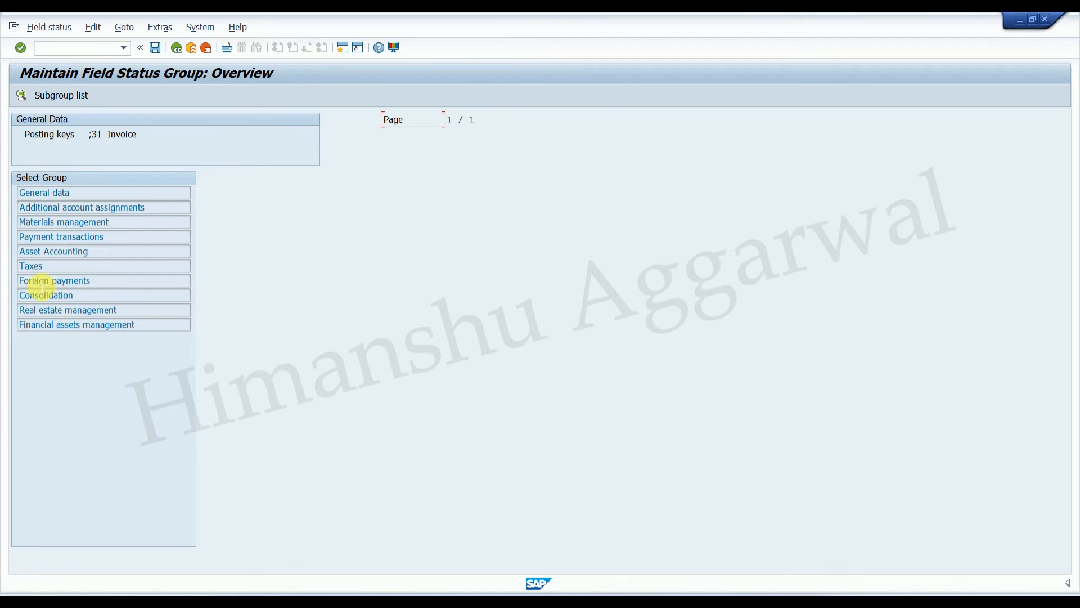
pyautogui.doubleClick(31, 267)
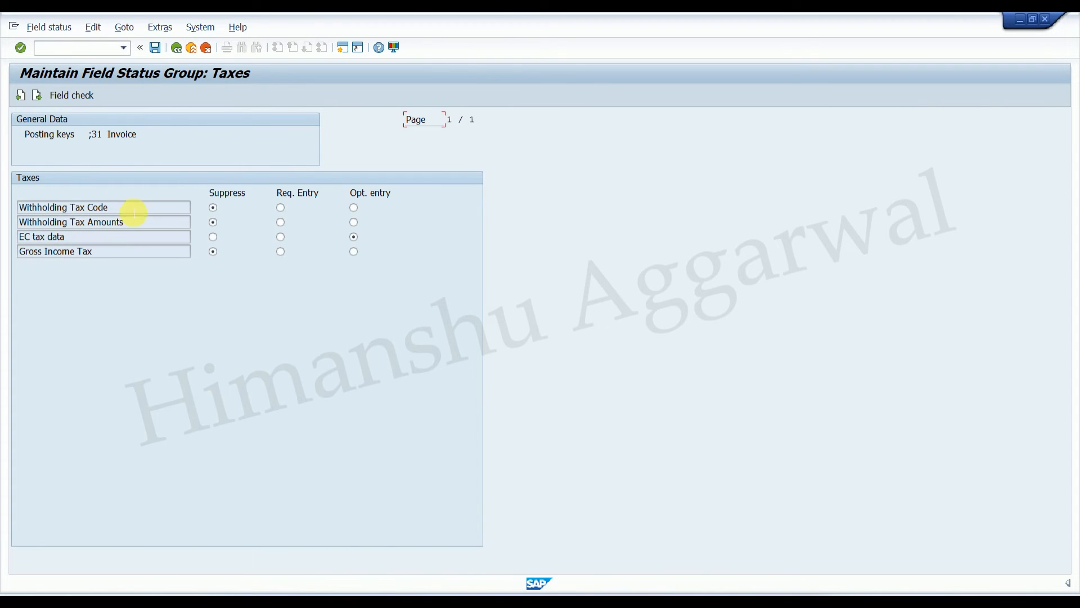
pyautogui.click(354, 222)
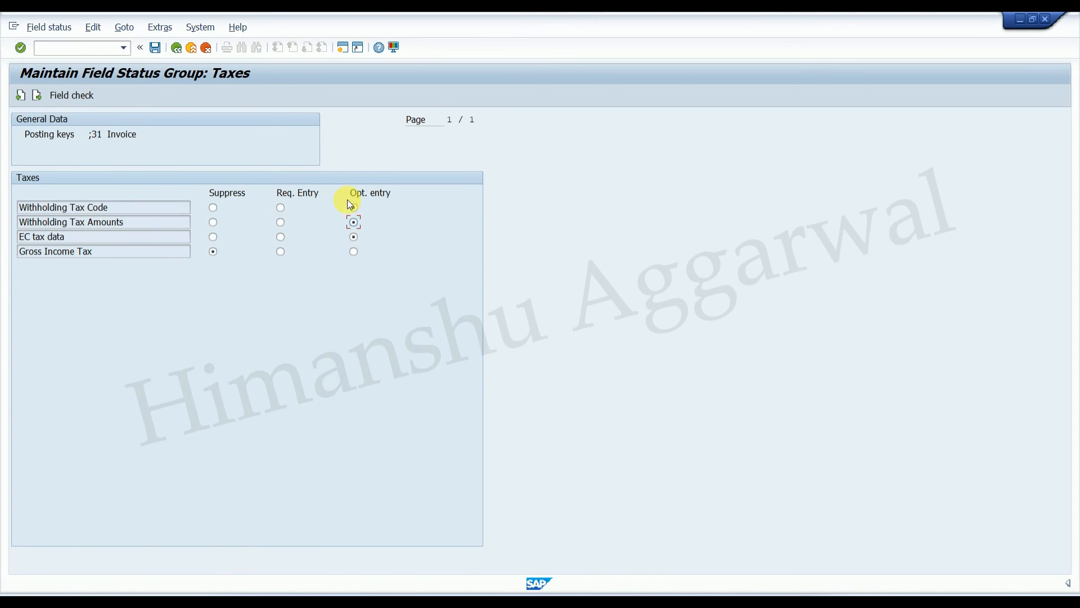
pyautogui.click(177, 48)
pyautogui.click(155, 48)
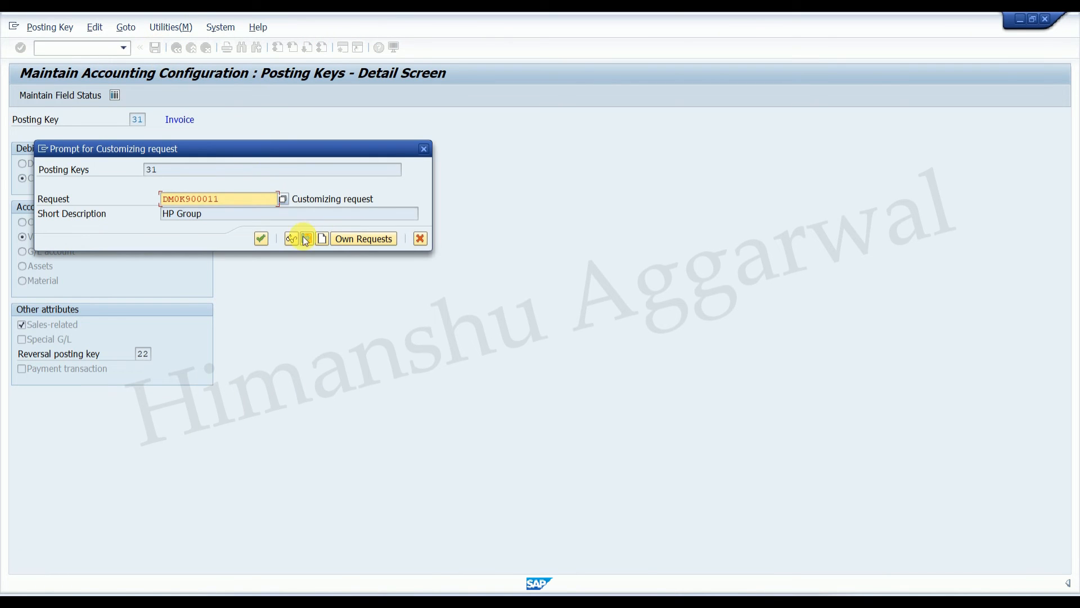
pyautogui.click(262, 238)
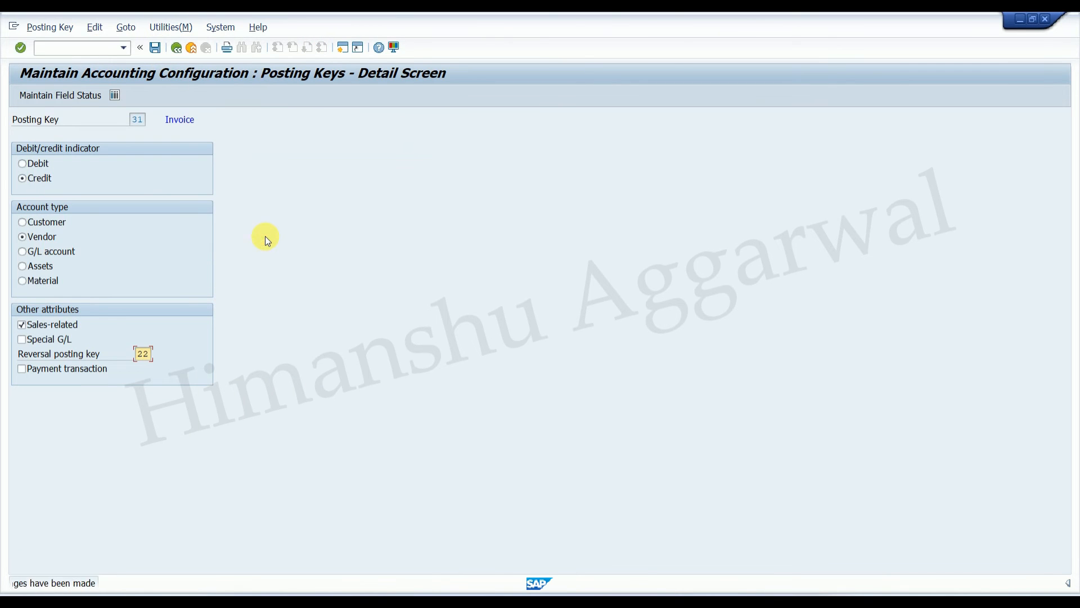
# Step: Leave the posting key configuration and start a new vendor invoice with transaction FB60
pyautogui.click(176, 47)
pyautogui.click(176, 48)
pyautogui.click(75, 48)
pyautogui.write('fb60')
pyautogui.press('Return')
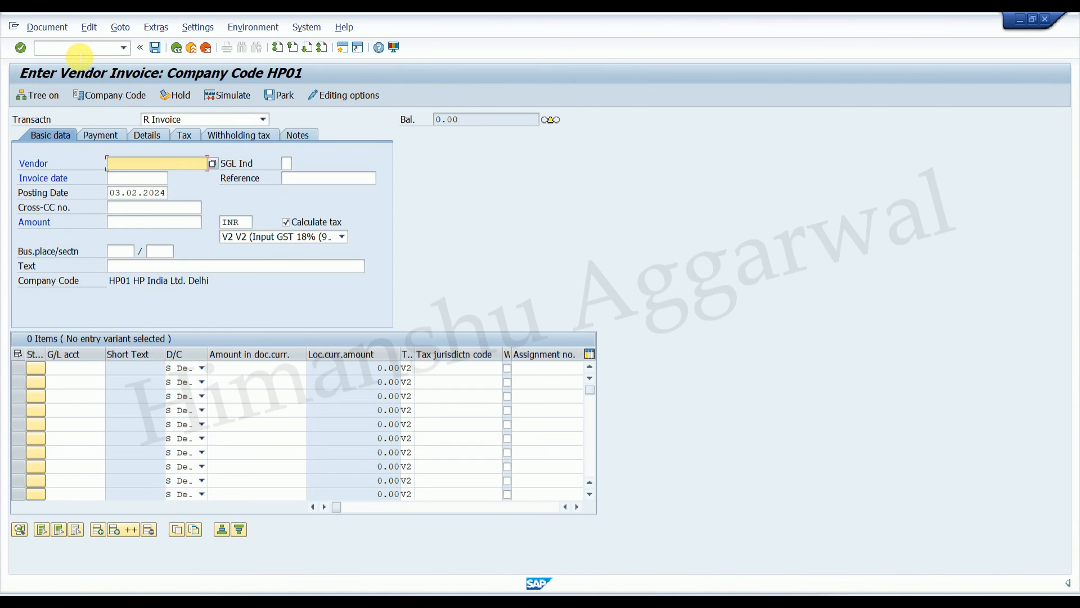
# Step: Enter the TDS vendor's number and set both the invoice date and the posting date to 01.12.2023
pyautogui.click(133, 166)
pyautogui.click(133, 175)
pyautogui.click(133, 178)
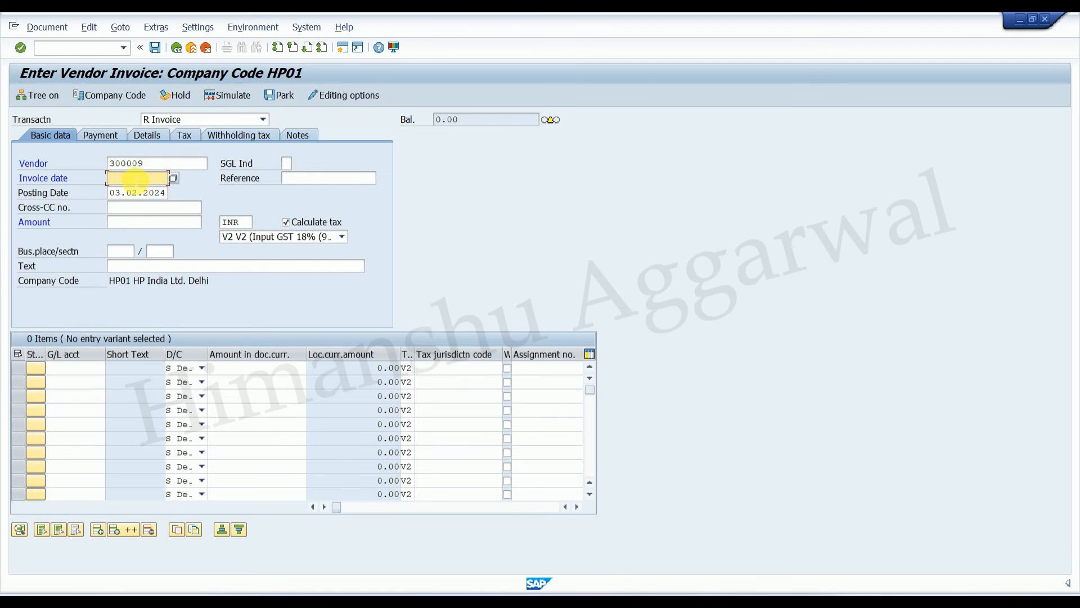
pyautogui.click(130, 189)
pyautogui.moveTo(111, 177); pyautogui.dragTo(181, 183)
pyautogui.click(162, 179)
pyautogui.hotkey('ctrl', 'c')
pyautogui.click(159, 197)
pyautogui.hotkey('ctrl', 'v')
# Step: Set the invoice amount to 10,000 INR with tax calculation switched off, and validate the invoice header
pyautogui.click(136, 211)
pyautogui.click(130, 223)
pyautogui.write('10000')
pyautogui.press('Return')
pyautogui.press('Return')
# Step: Clear the invoice's tax code and enter DELH as both the business place and the section
pyautogui.click(322, 239)
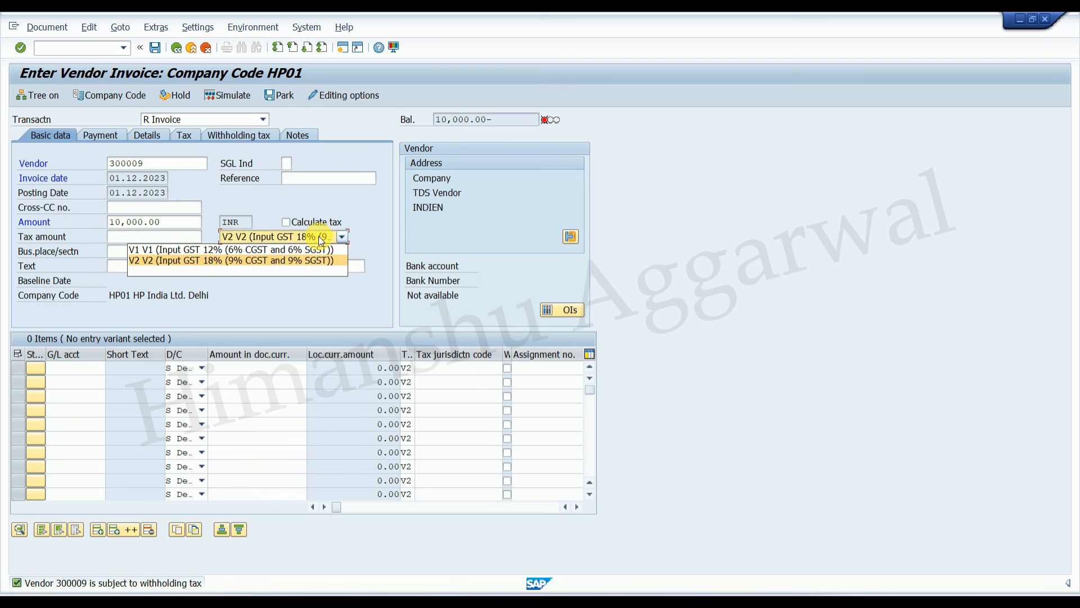
pyautogui.click(277, 271)
pyautogui.click(119, 252)
pyautogui.write('DELH')
pyautogui.click(161, 252)
pyautogui.write('DELH')
# Step: Add a debit line item to professional fee G/L account 400030 for the full invoice amount of 10,000
pyautogui.click(86, 370)
pyautogui.click(67, 382)
pyautogui.click(250, 369)
pyautogui.click(255, 383)
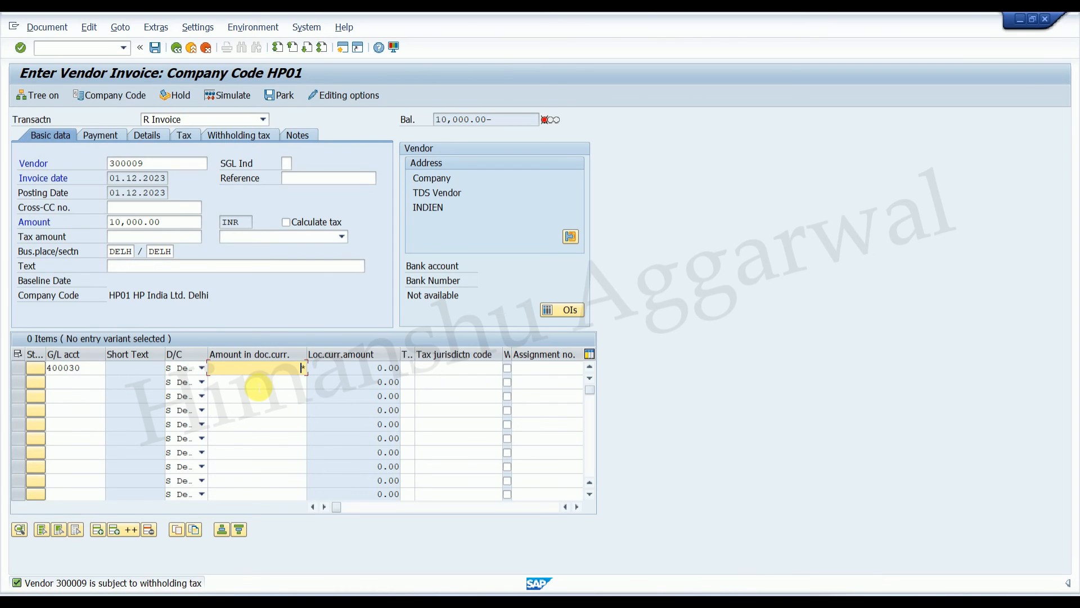
pyautogui.press('Return')
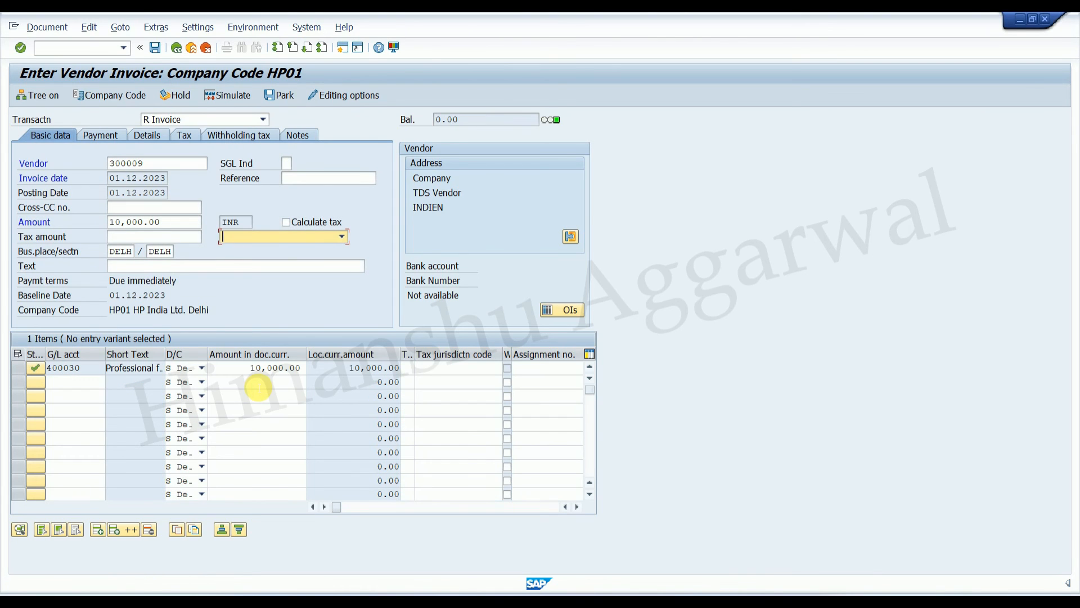
# Step: Simulate the invoice to check its line items for TDS, and examine the withholding tax data before returning to the basic data
pyautogui.click(229, 96)
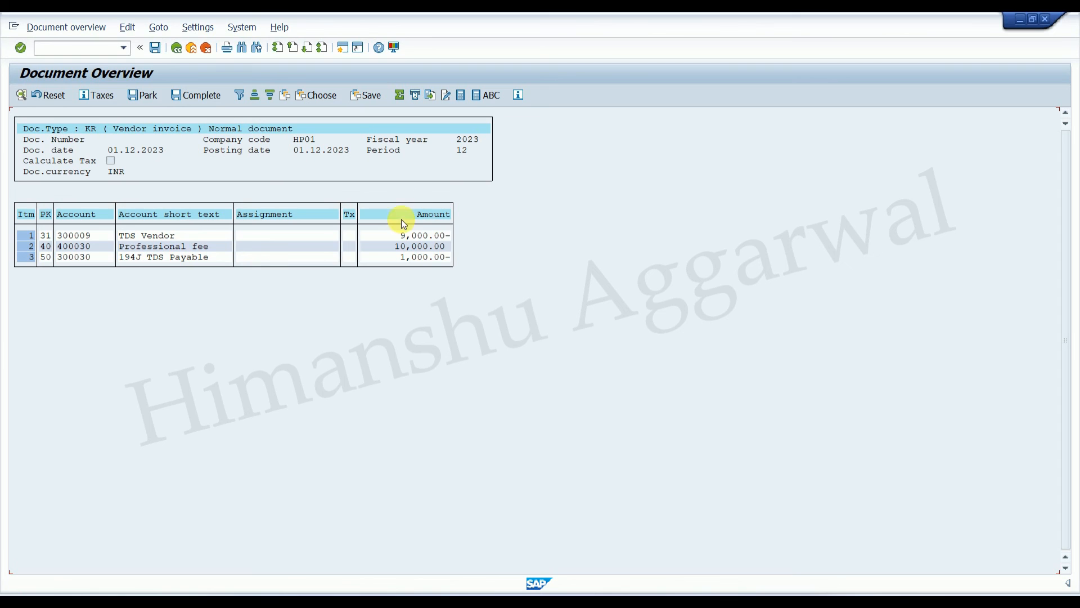
pyautogui.click(176, 49)
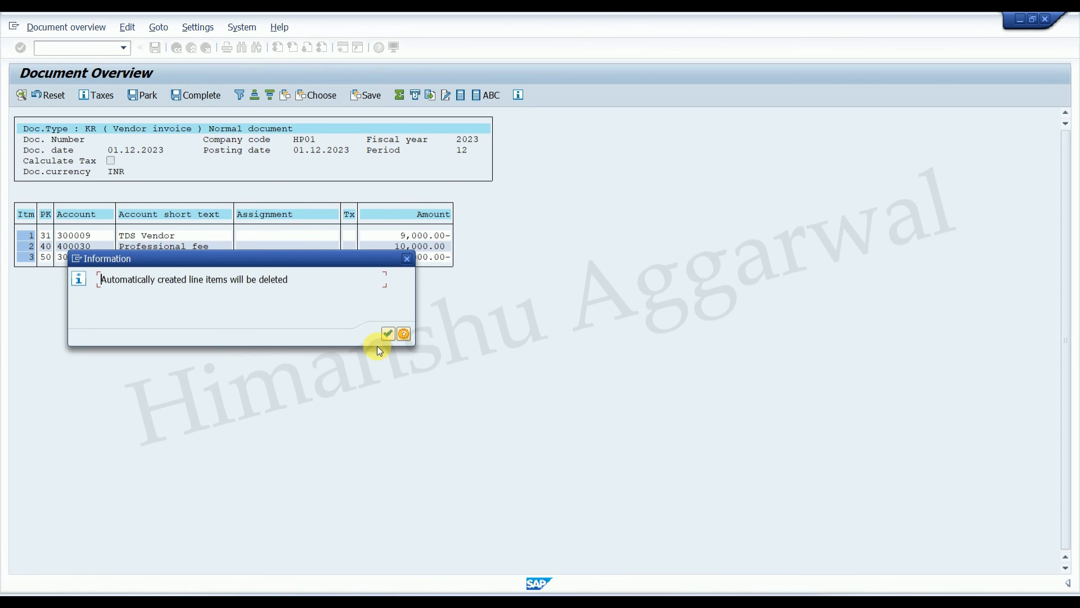
pyautogui.click(388, 334)
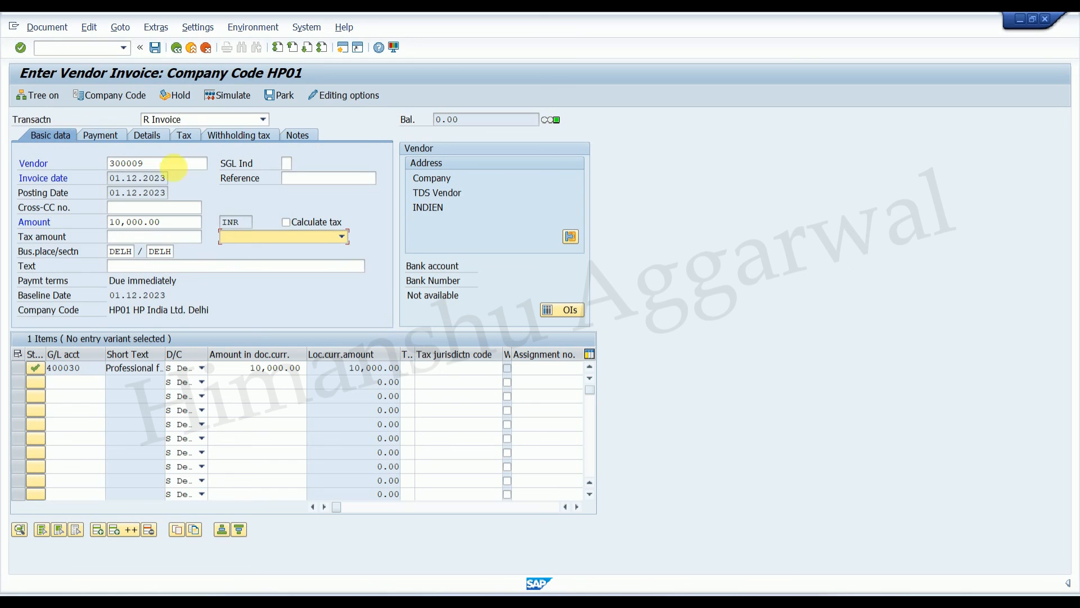
pyautogui.click(231, 137)
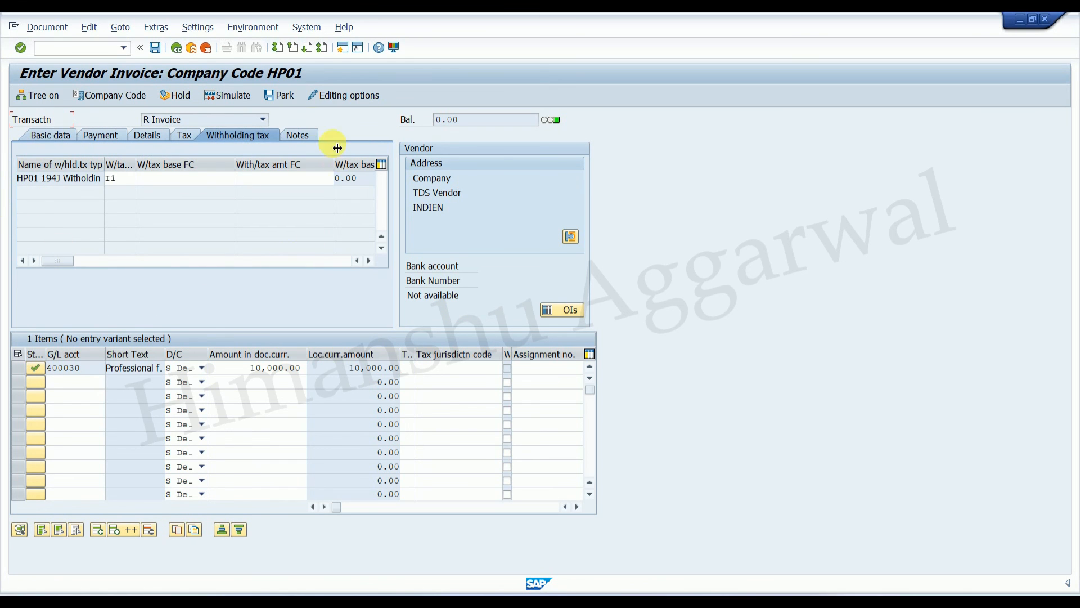
pyautogui.click(63, 134)
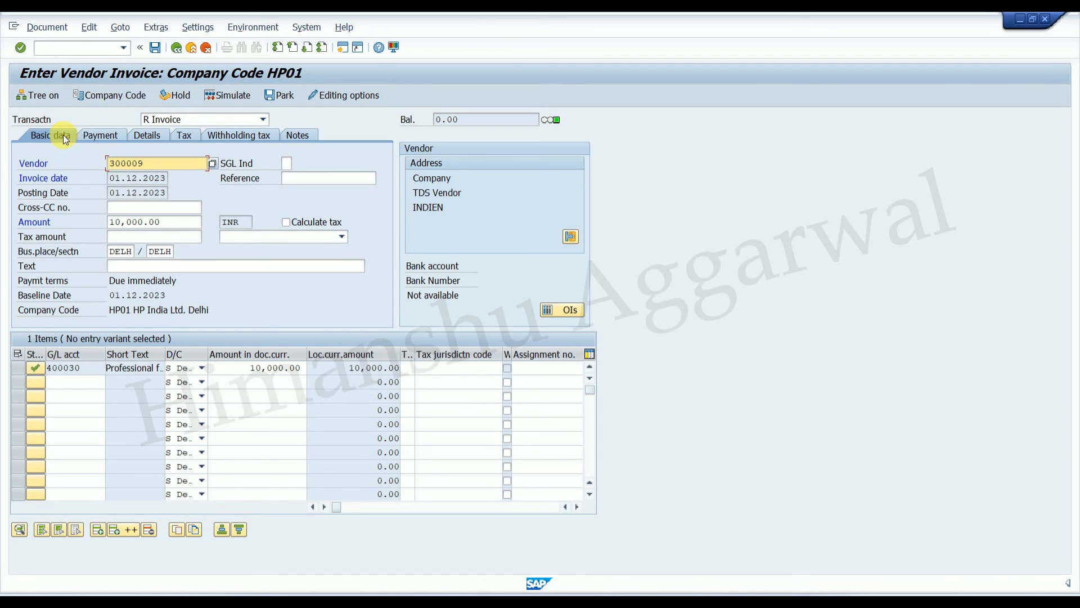